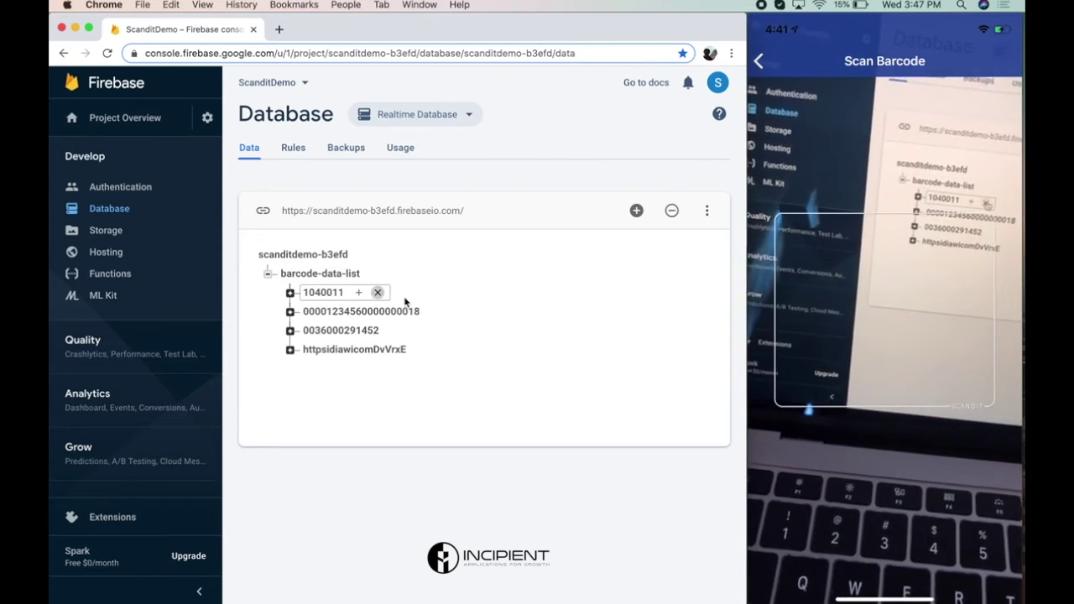
{"action": "left_click", "coordinate": [450, 311]}
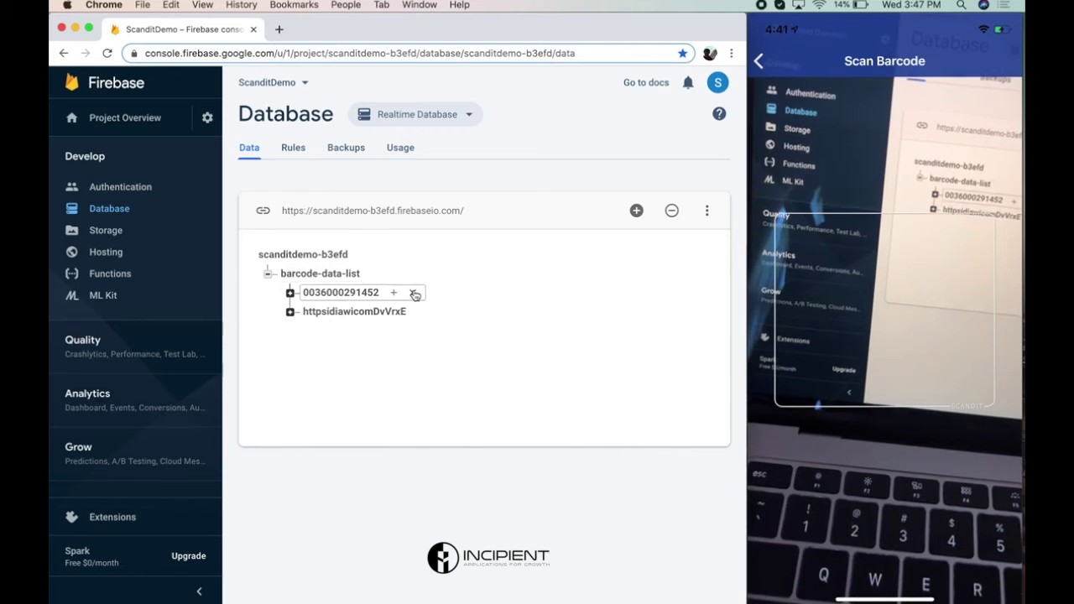
{"action": "left_click", "coordinate": [414, 294]}
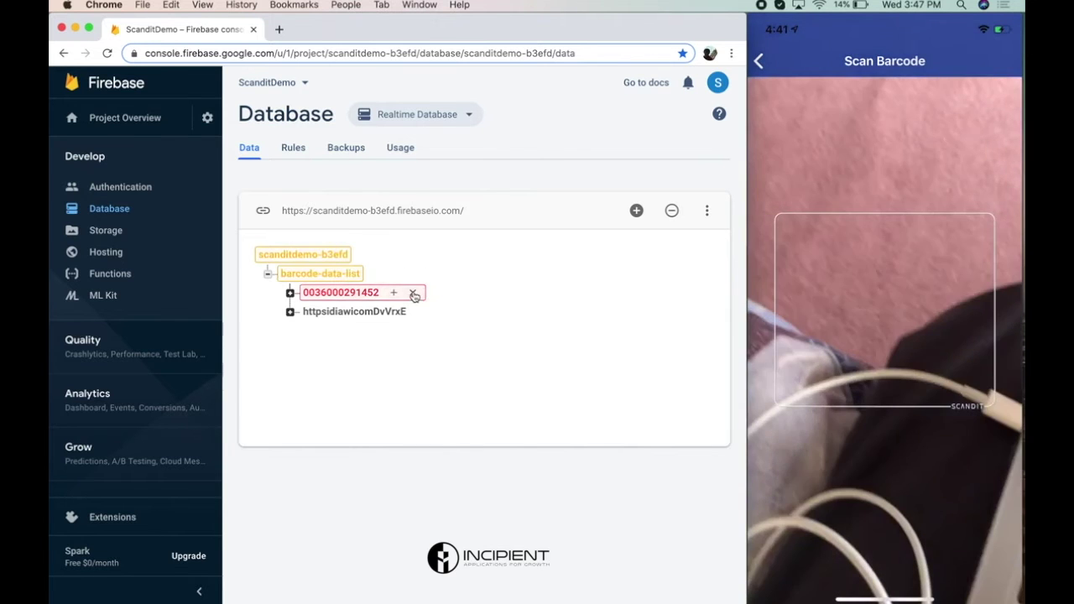